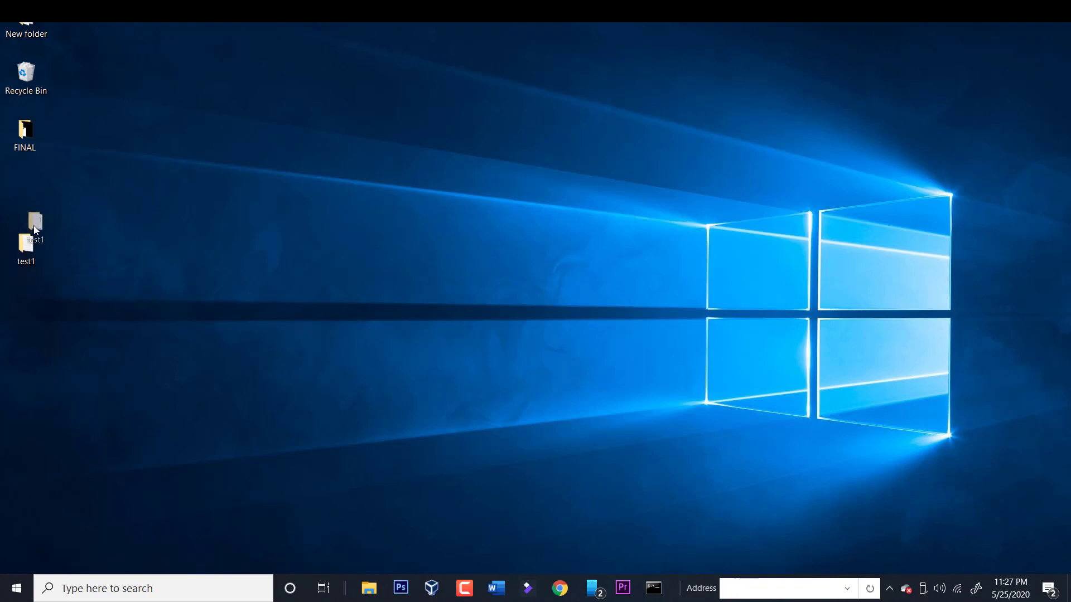
Open Advanced Sharing for test1 from its Properties Sharing tab, approving the UAC prompt
{"action": "left_click_drag", "start_coordinate": [33, 225], "coordinate": [35, 225]}
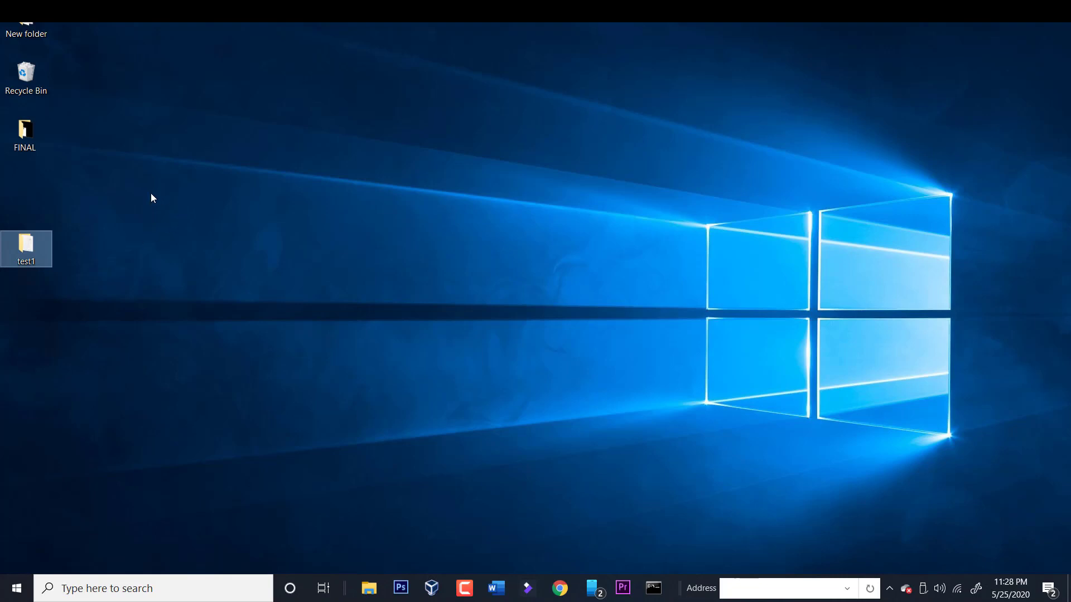
{"action": "right_click", "coordinate": [33, 251]}
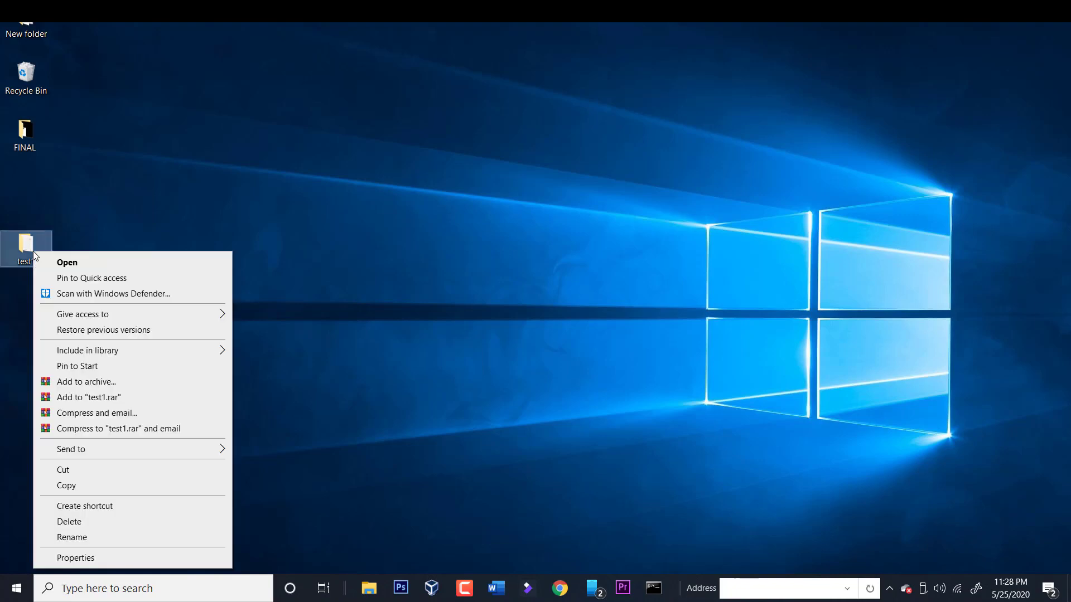
{"action": "left_click", "coordinate": [81, 558]}
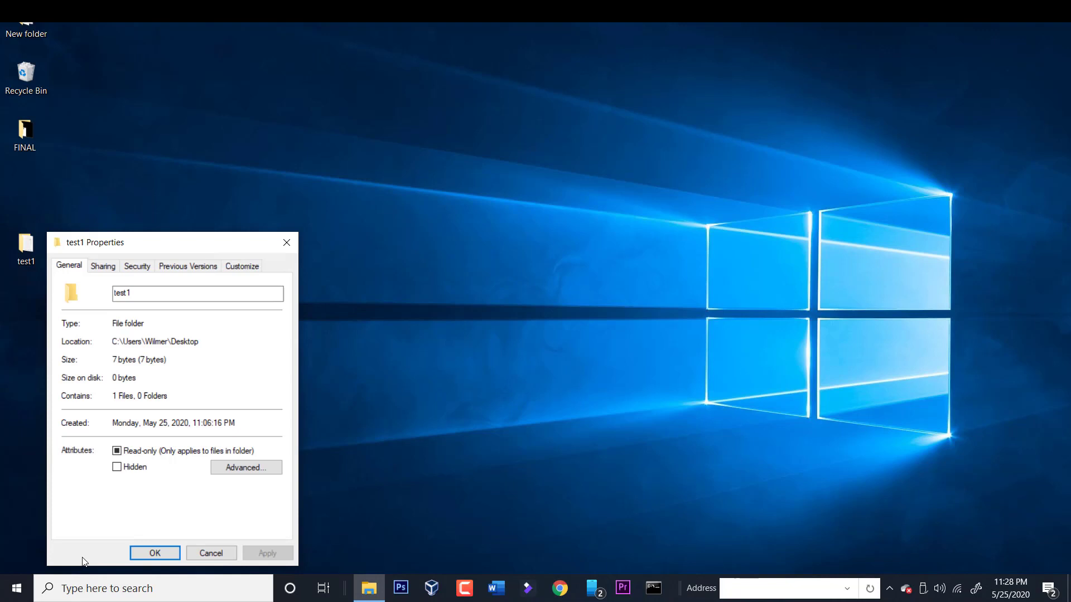
{"action": "left_click", "coordinate": [107, 270]}
{"action": "left_click_drag", "start_coordinate": [154, 246], "coordinate": [243, 209]}
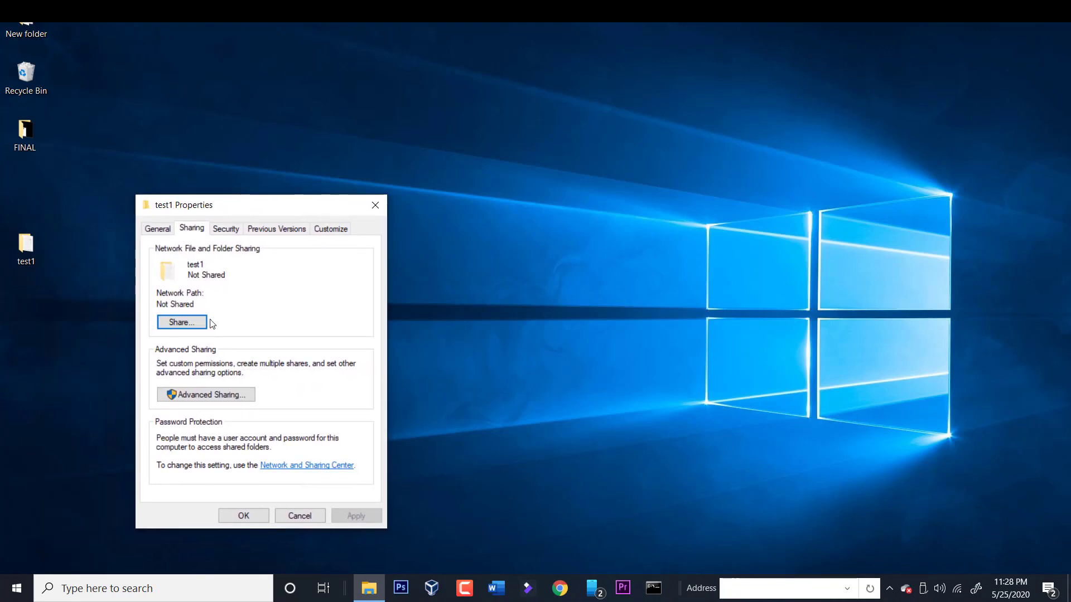
{"action": "left_click", "coordinate": [205, 395]}
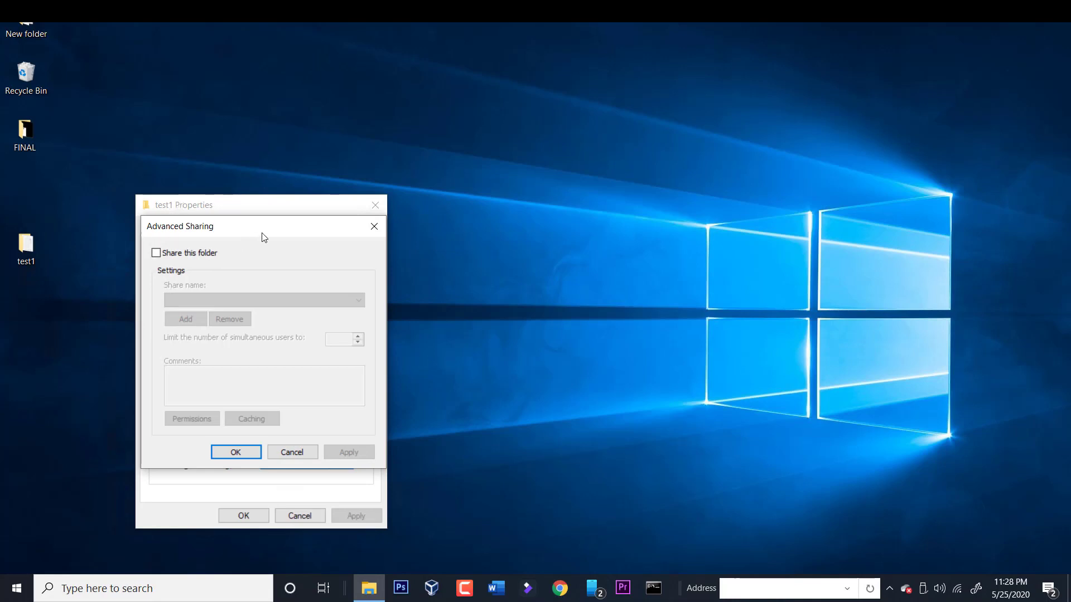
Tick Share this folder for test1 and open its share permissions for Everyone
{"action": "left_click_drag", "start_coordinate": [256, 232], "coordinate": [264, 208]}
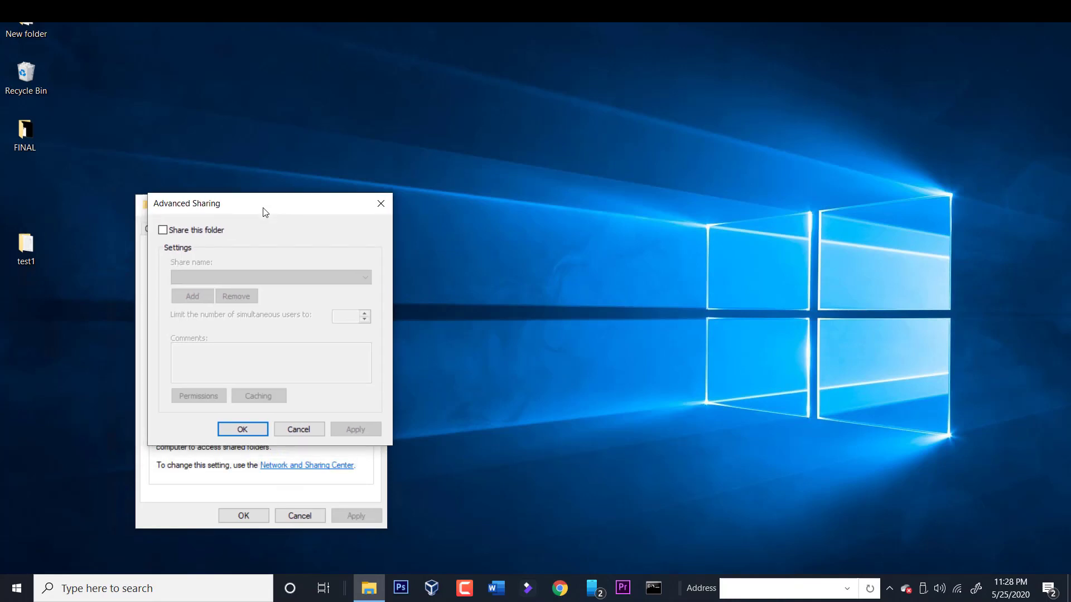
{"action": "left_click", "coordinate": [164, 228]}
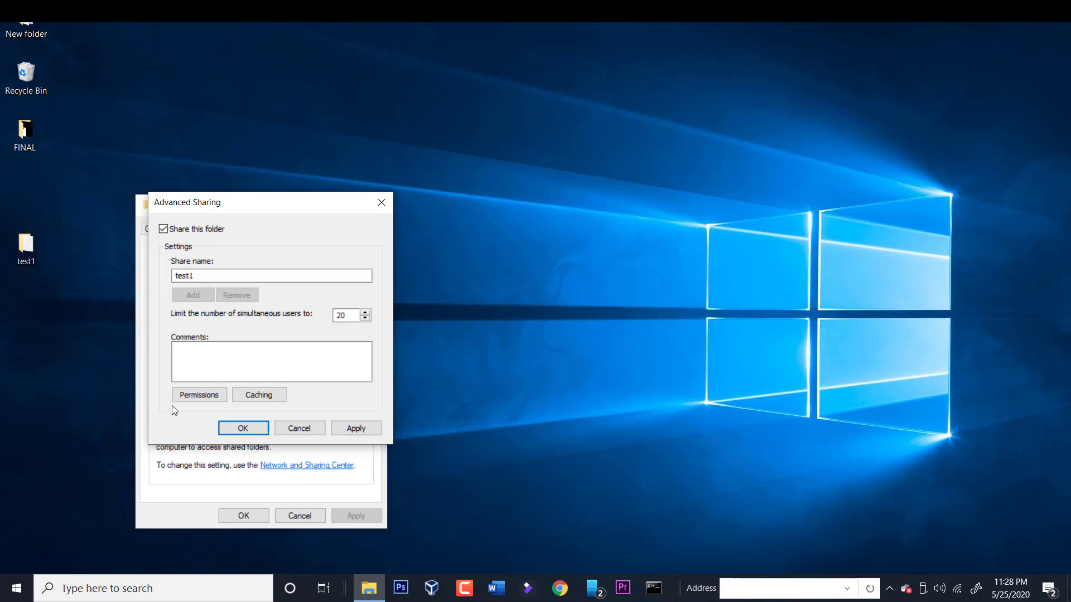
{"action": "left_click", "coordinate": [192, 396]}
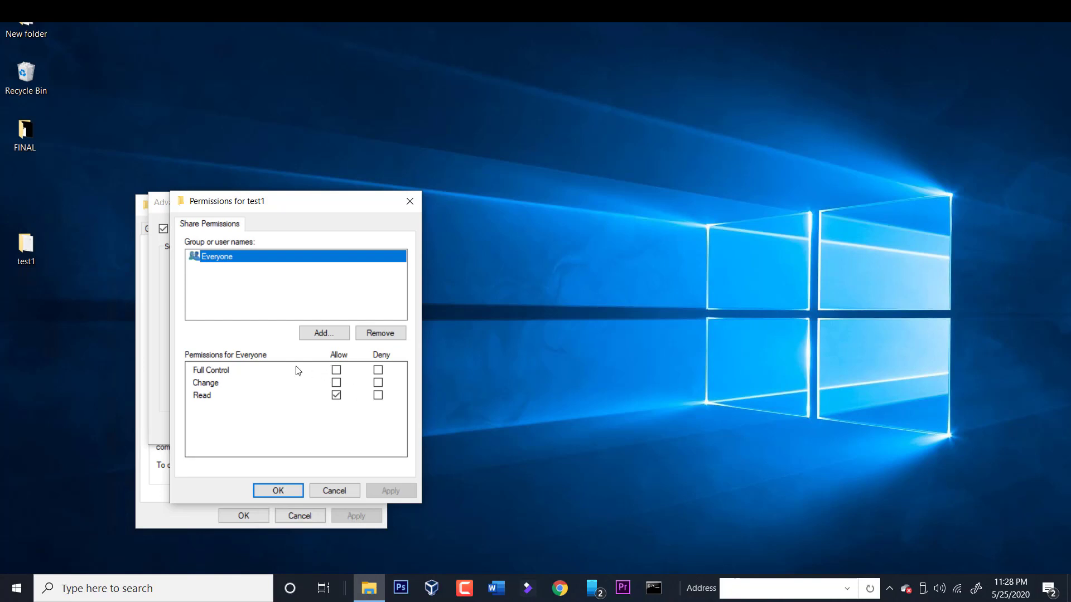
Tick Full Control for Everyone on the test1 share, then close Permissions
{"action": "left_click", "coordinate": [336, 370]}
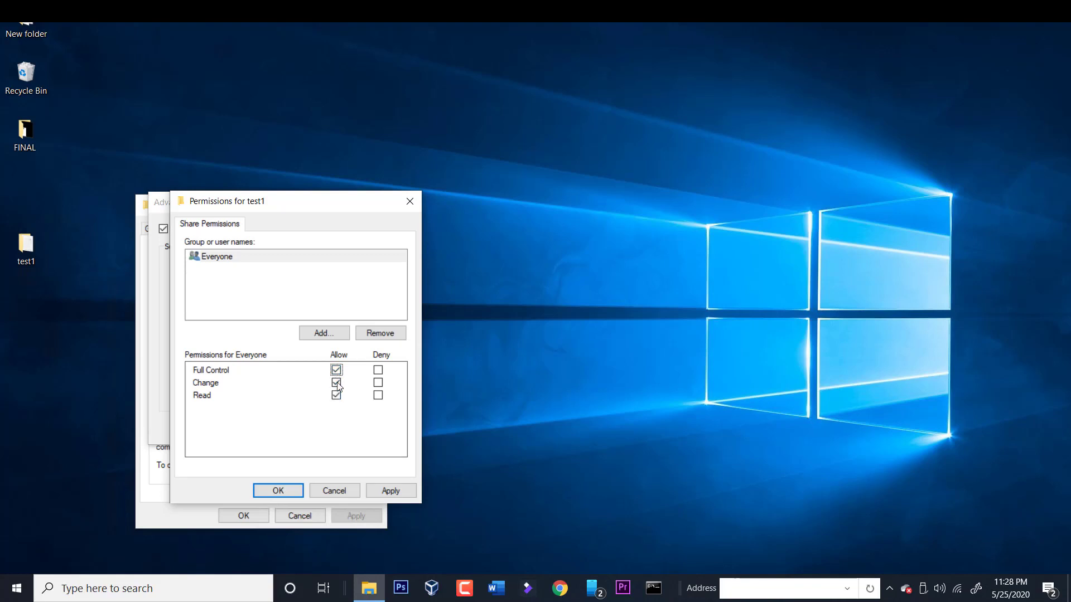
{"action": "left_click", "coordinate": [336, 383]}
{"action": "left_click", "coordinate": [277, 491]}
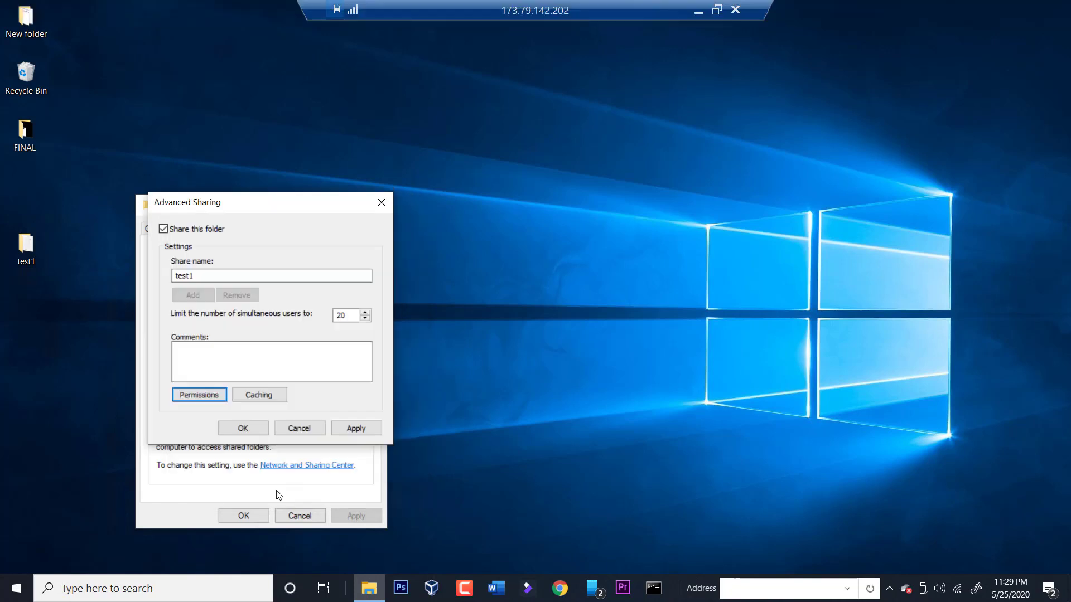
Confirm the test1 share, select its network path \\PCADMINS\test1, and close Properties
{"action": "left_click", "coordinate": [241, 429]}
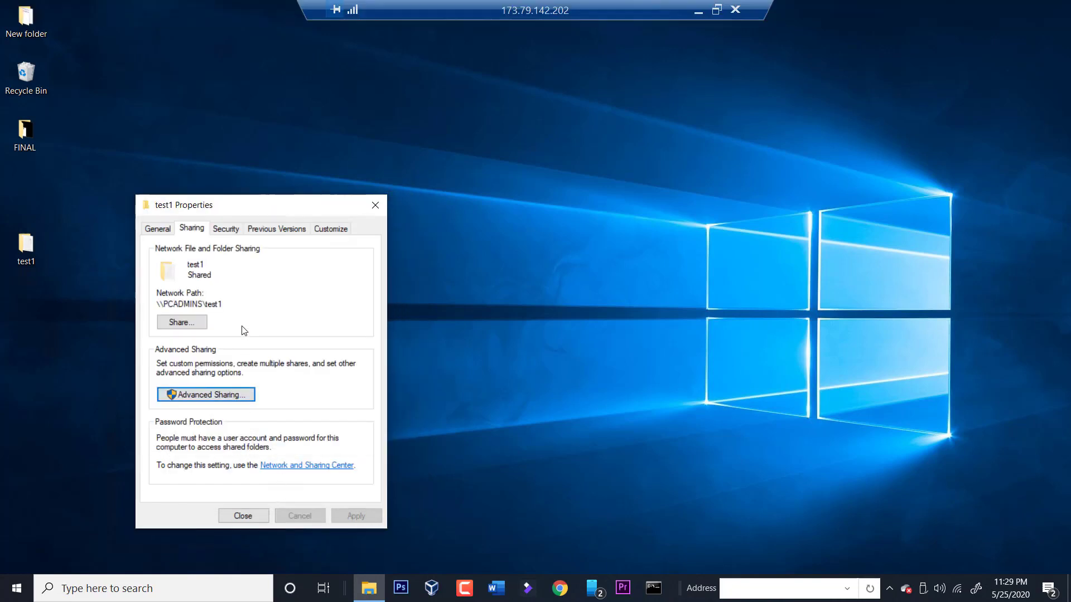
{"action": "left_click_drag", "start_coordinate": [223, 304], "coordinate": [156, 304]}
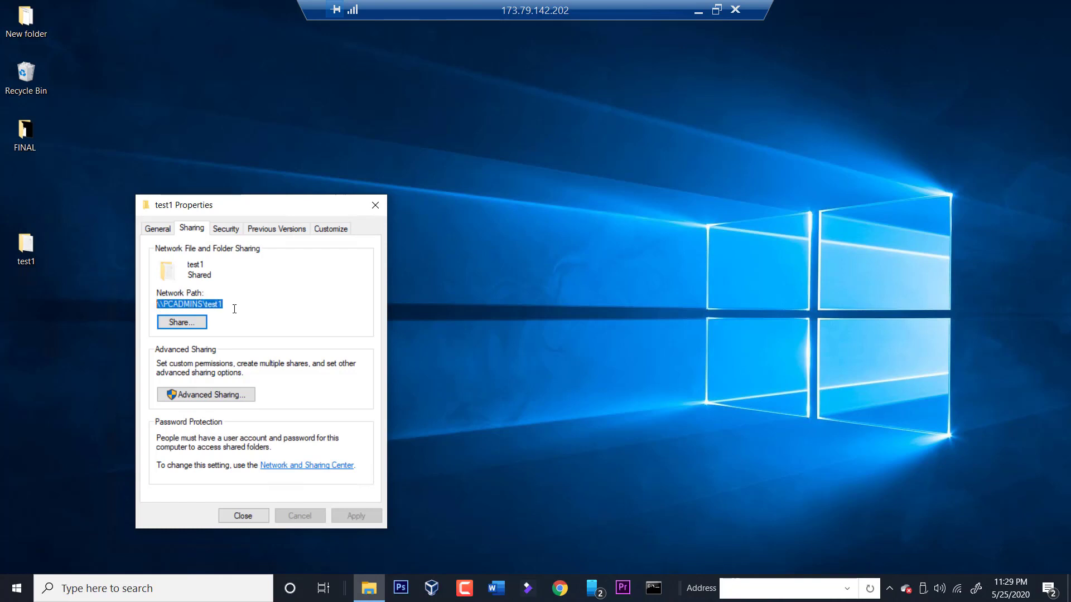
{"action": "left_click", "coordinate": [233, 305]}
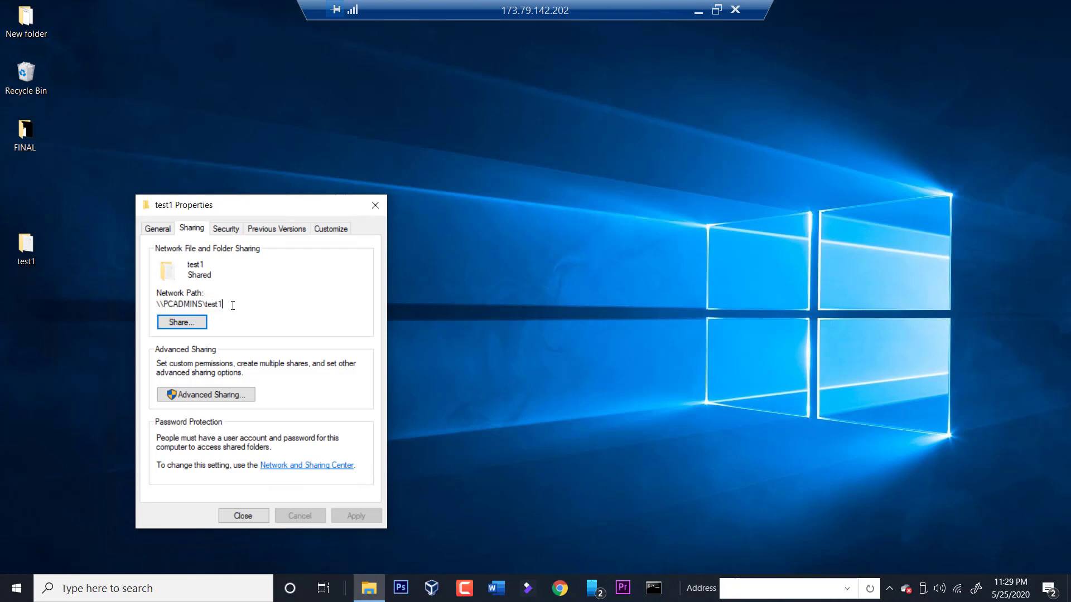
{"action": "left_click_drag", "start_coordinate": [225, 305], "coordinate": [155, 301]}
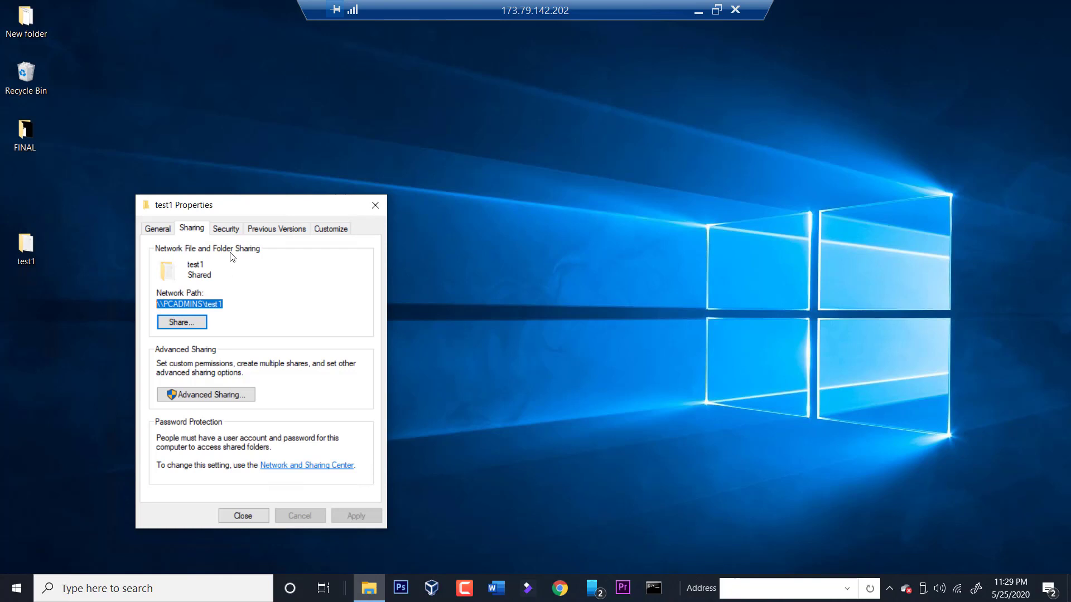
{"action": "left_click", "coordinate": [378, 209]}
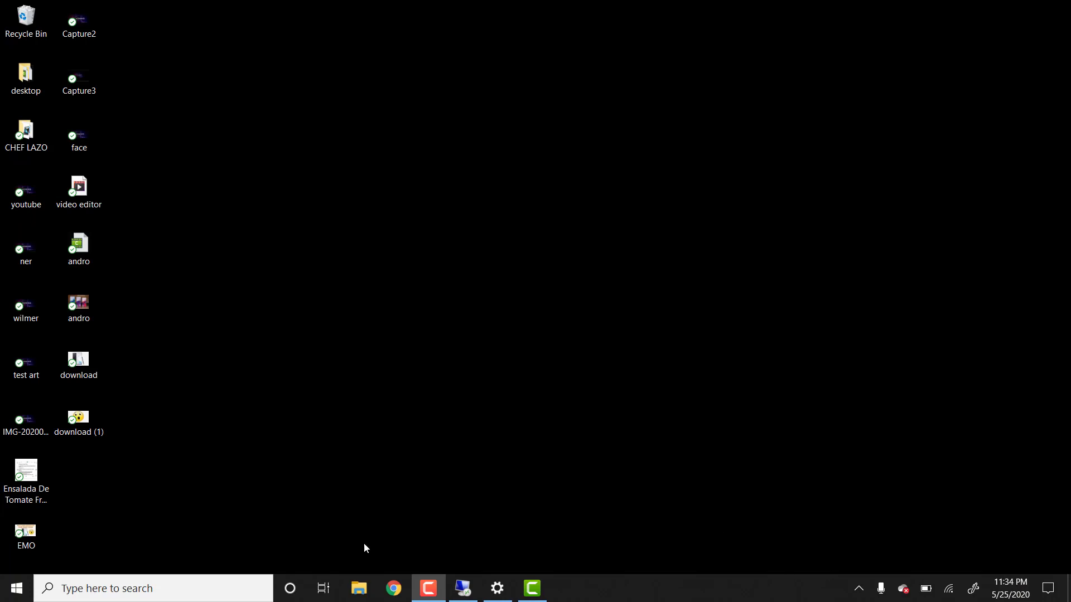
Launch File Explorer via search, go to This PC, and open Map network drive
{"action": "left_click", "coordinate": [189, 588]}
{"action": "type", "text": "f"}
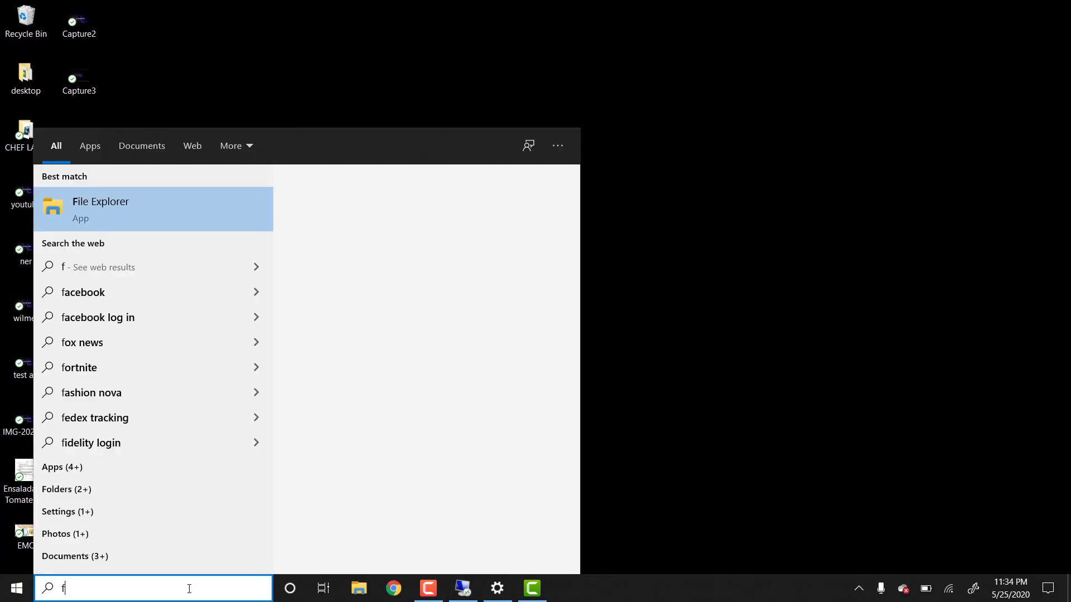
{"action": "type", "text": "ile"}
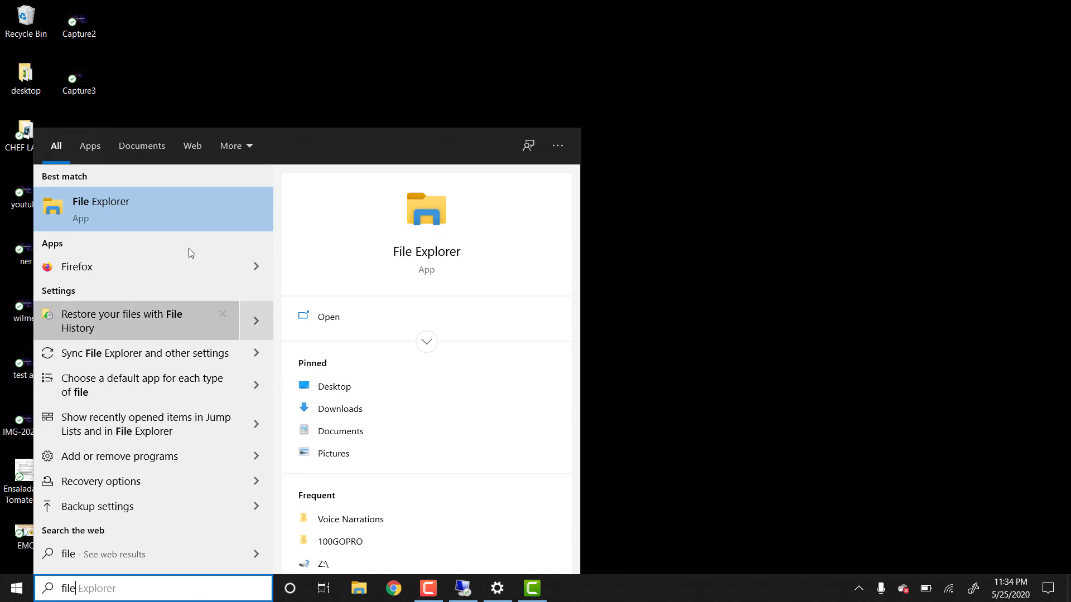
{"action": "left_click", "coordinate": [164, 214]}
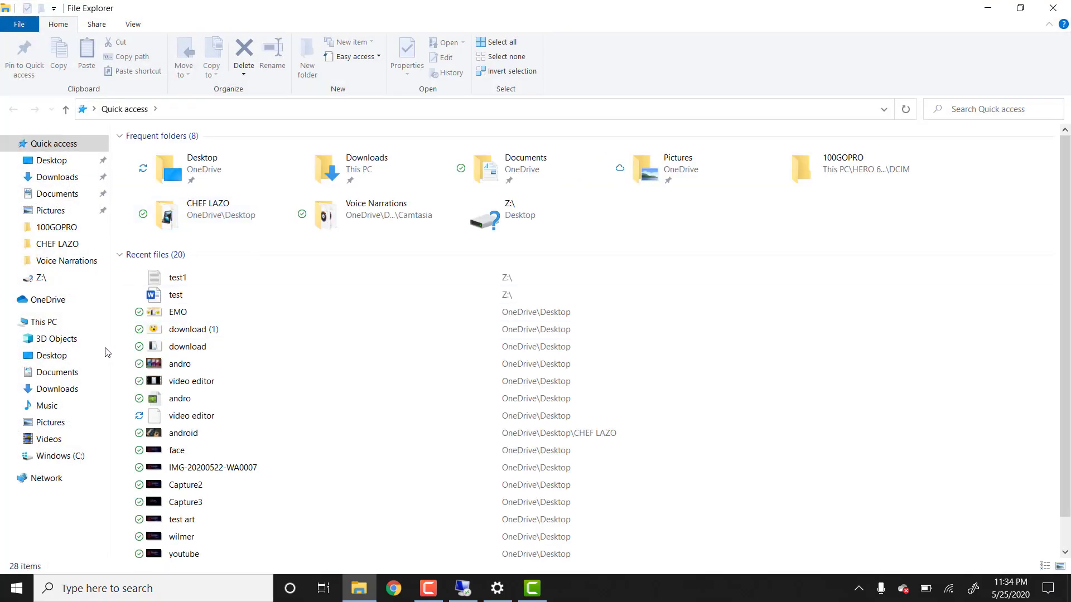
{"action": "left_click", "coordinate": [53, 323]}
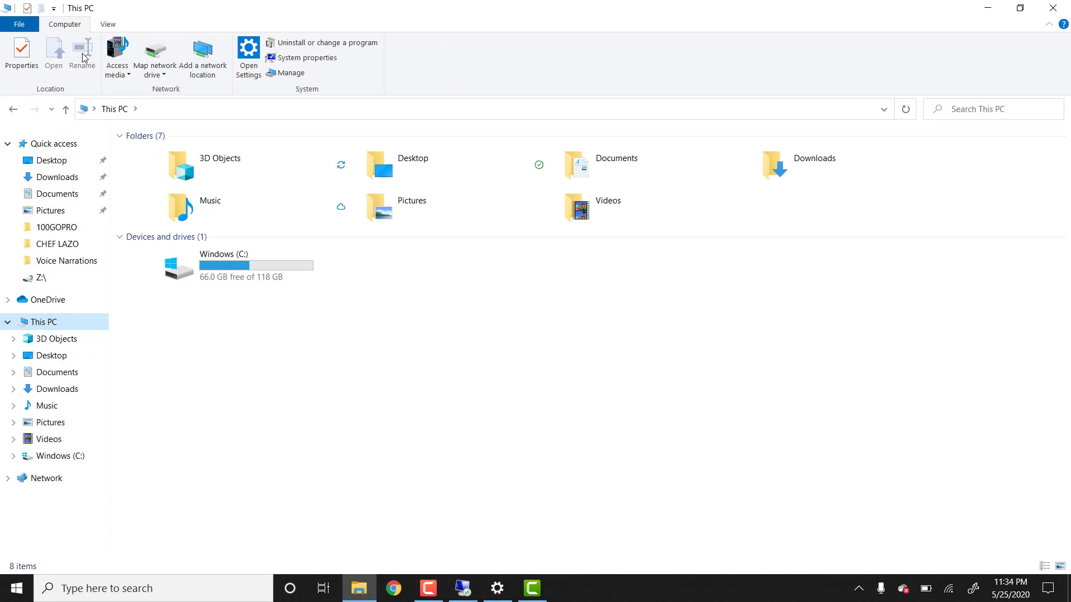
{"action": "left_click", "coordinate": [157, 56]}
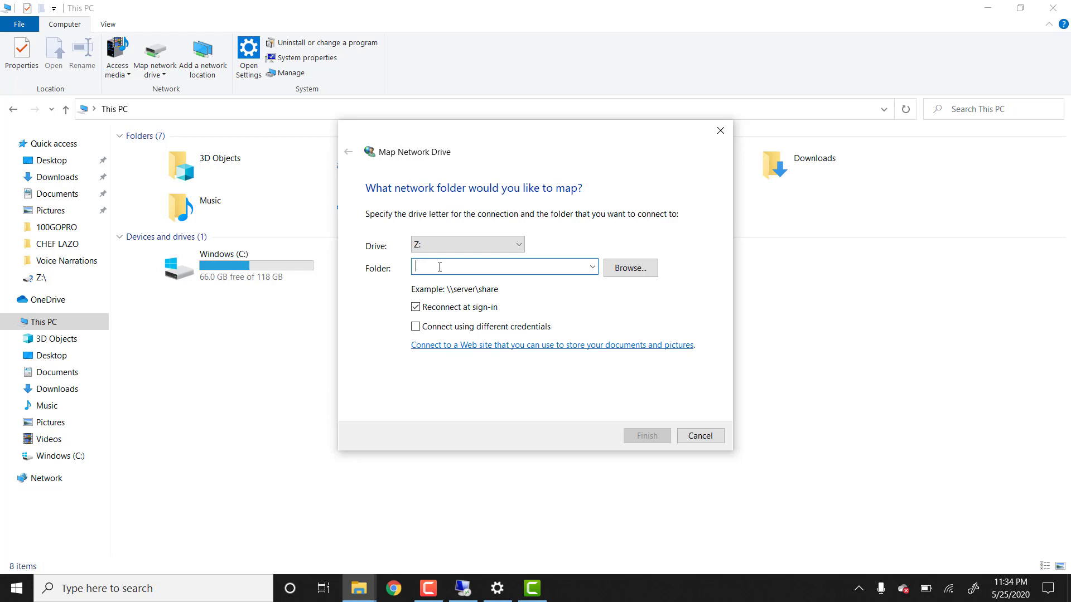
Map drive Z: to \\pcadmins\test and click Finish to connect
{"action": "type", "text": "\\\\"}
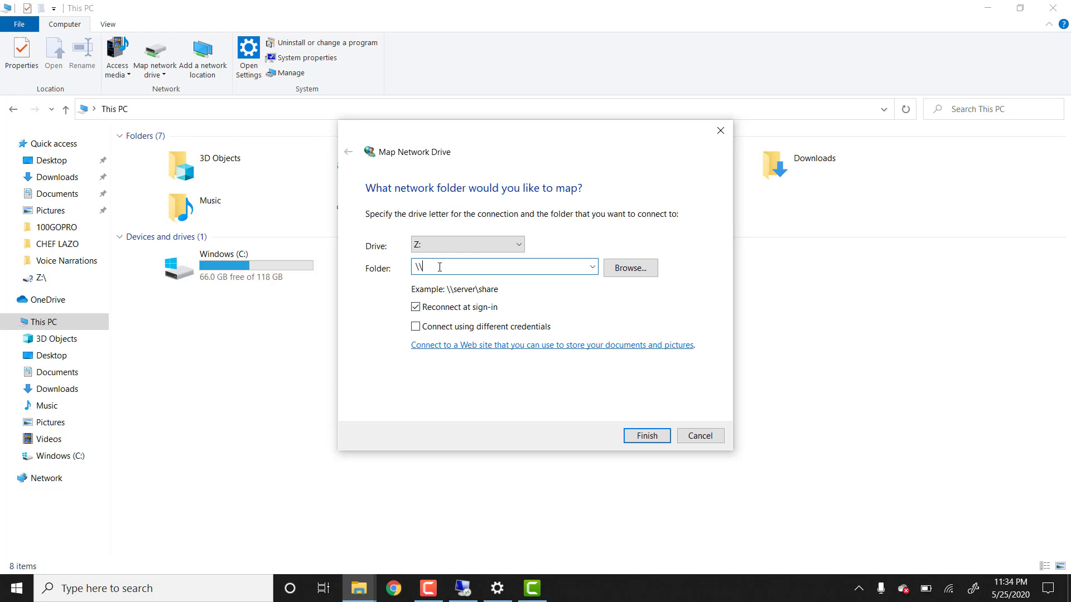
{"action": "type", "text": "pcadmins\\test"}
{"action": "left_click", "coordinate": [640, 441]}
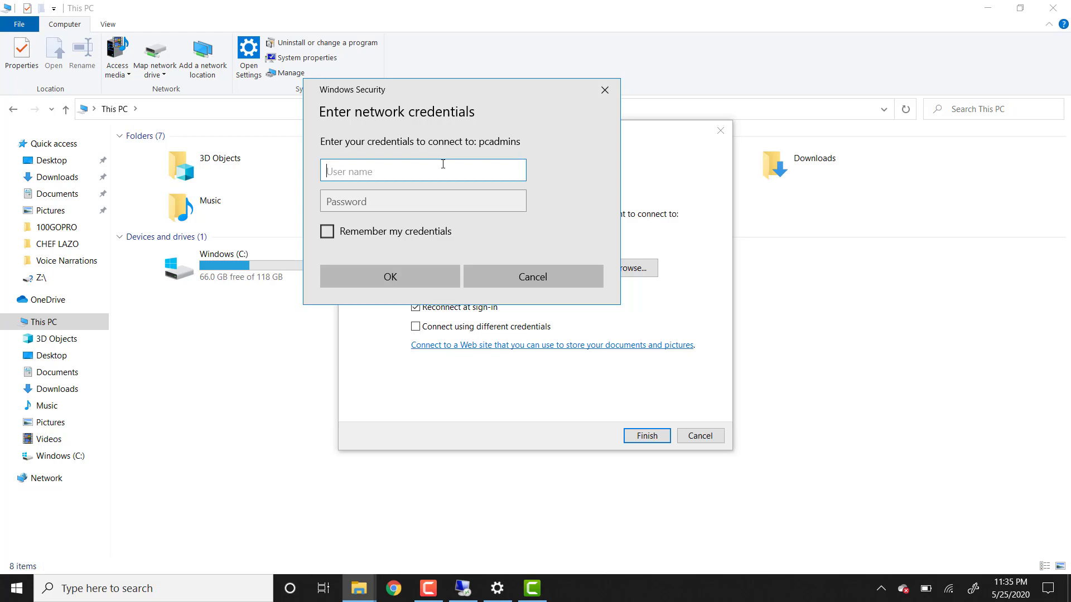
Enter the network user name and password for pcadmins and submit them
{"action": "type", "text": "d"}
{"action": "key", "text": "BackSpace"}
{"action": "type", "text": "wilmer"}
{"action": "key", "text": "Tab"}
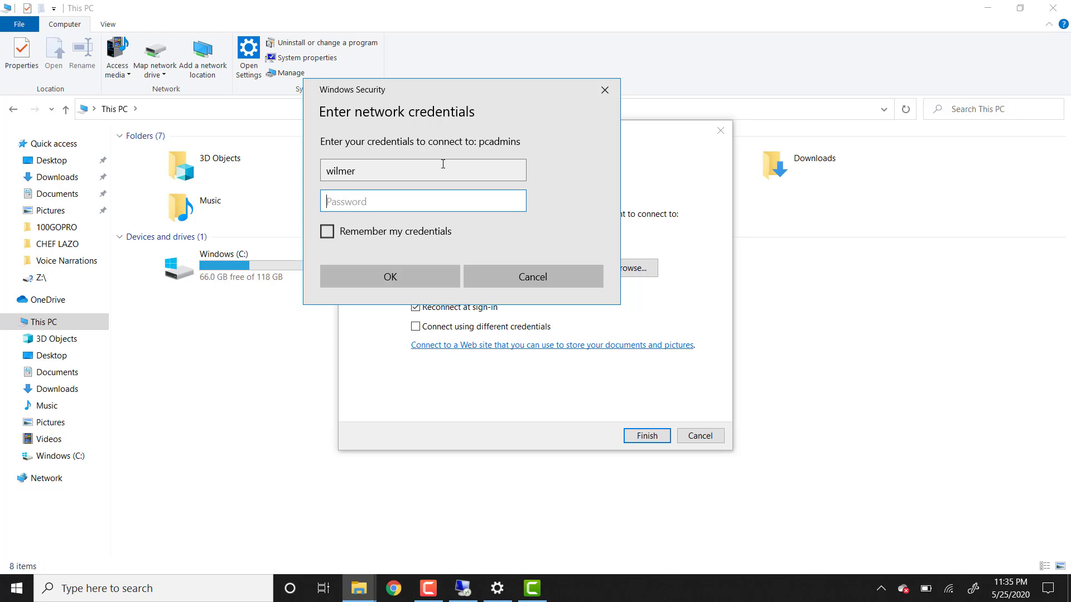
{"action": "type", "text": "*******"}
{"action": "key", "text": "Return"}
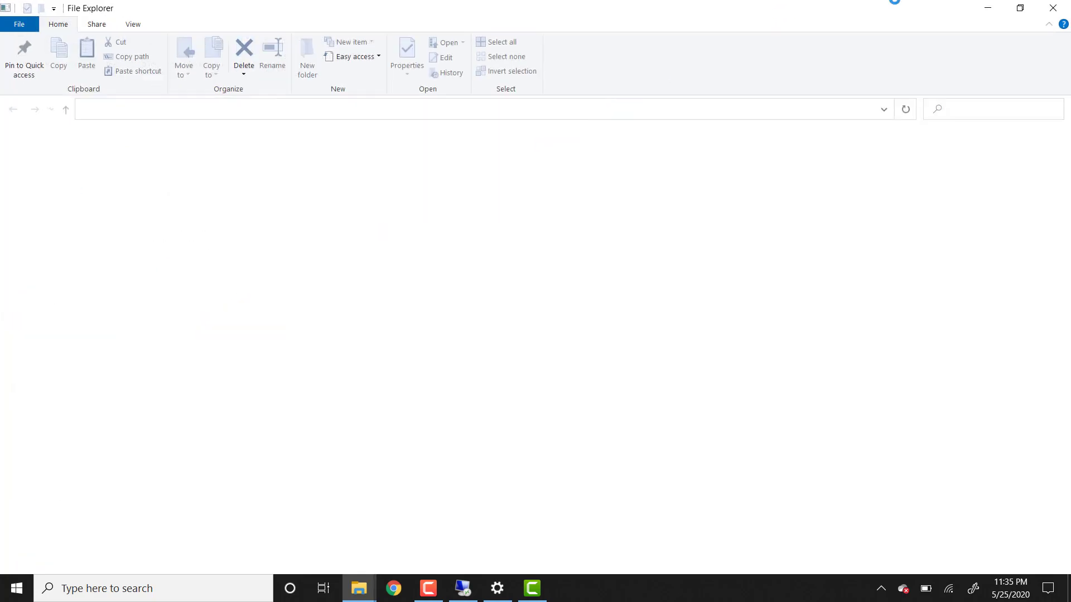
Close the blank Explorer window, open the mapped test (Z:) drive, and select test1
{"action": "left_click", "coordinate": [1053, 8]}
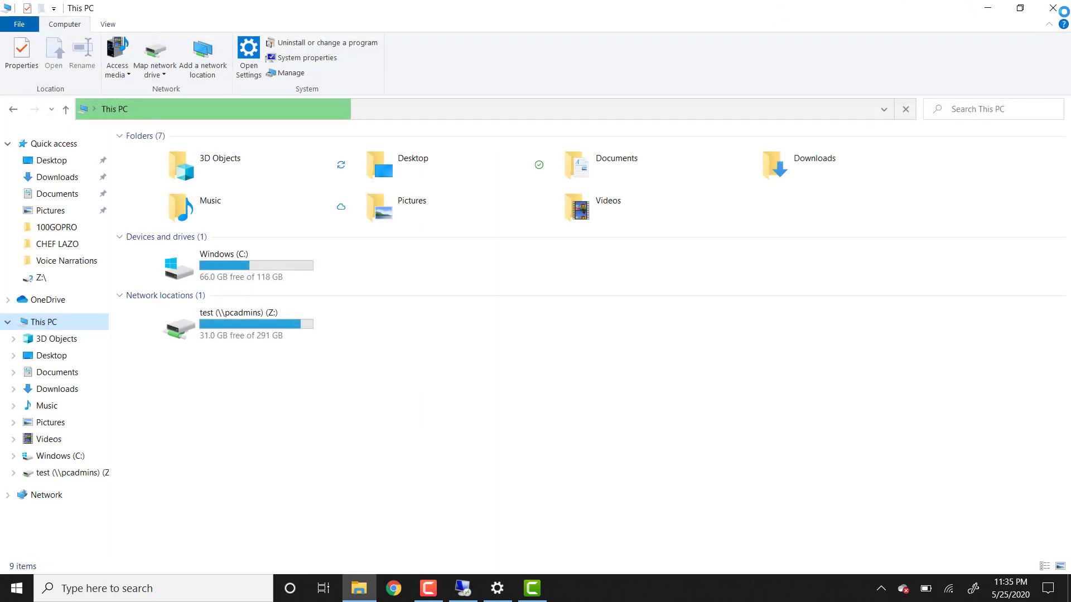
{"action": "double_click", "coordinate": [261, 335]}
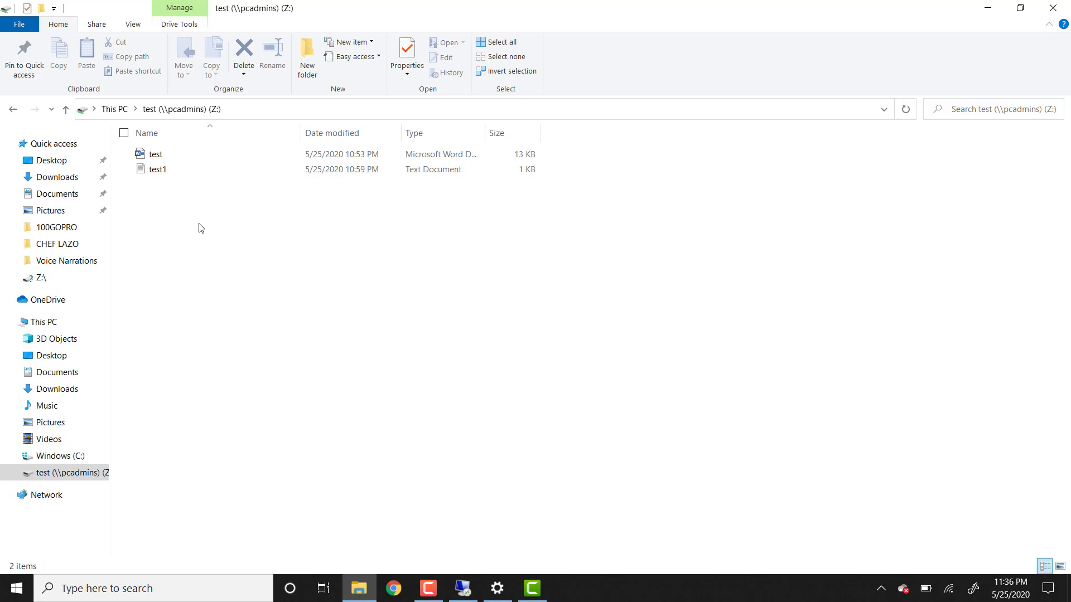
{"action": "left_click", "coordinate": [168, 174]}
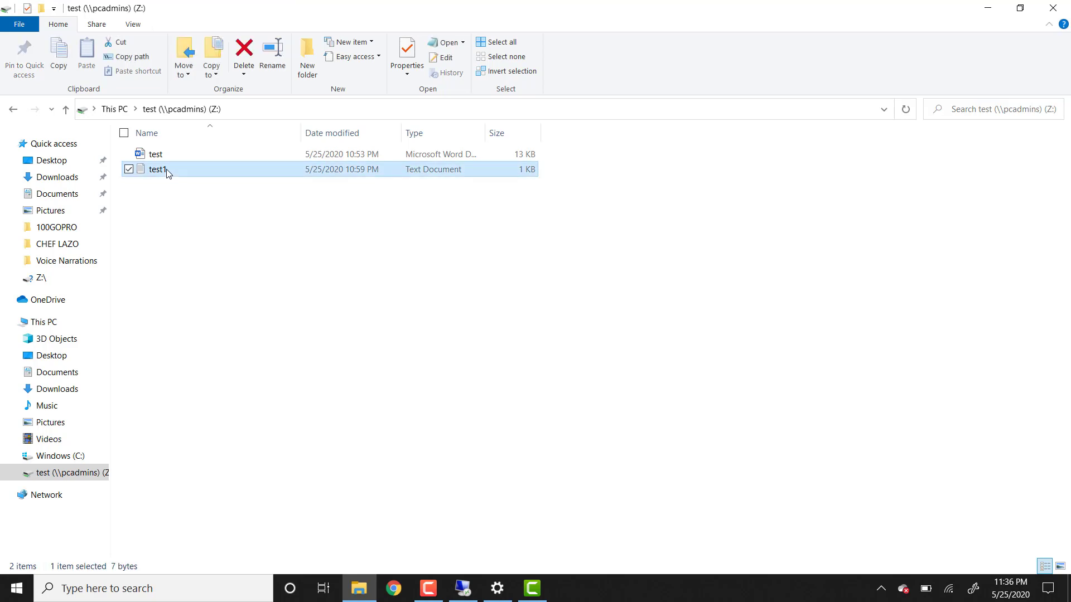
Open test1 in Notepad and append " Good afternoon" after "testing"
{"action": "double_click", "coordinate": [166, 169]}
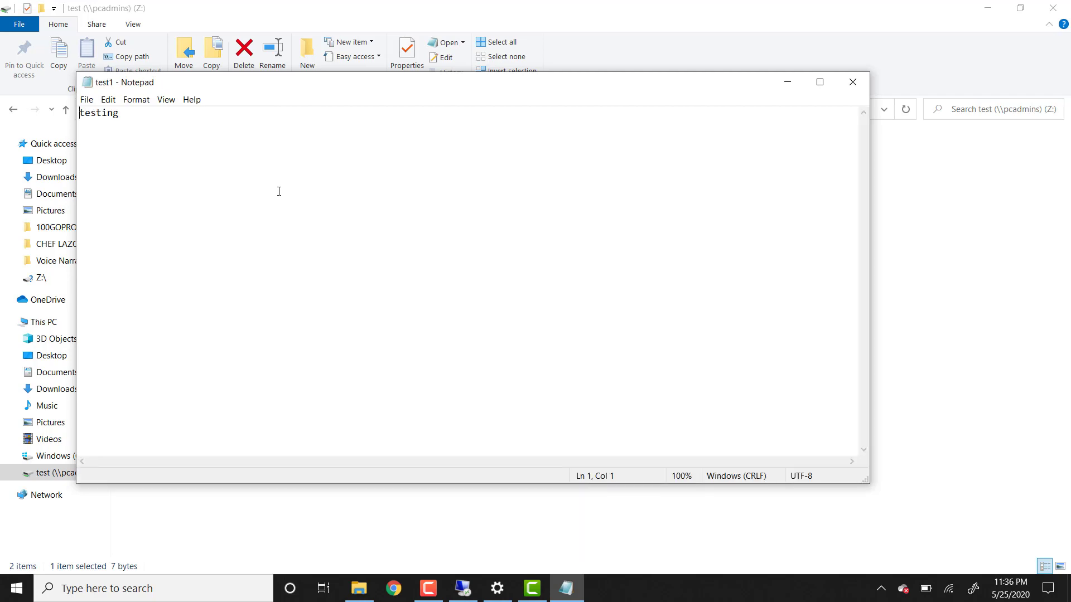
{"action": "left_click", "coordinate": [274, 133]}
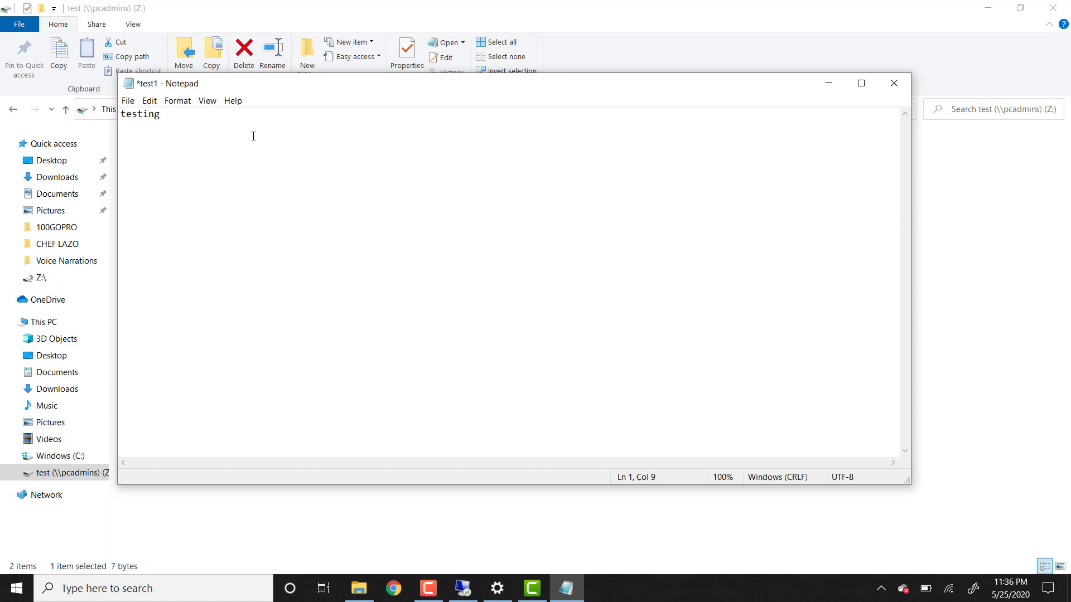
{"action": "type", "text": "Goio"}
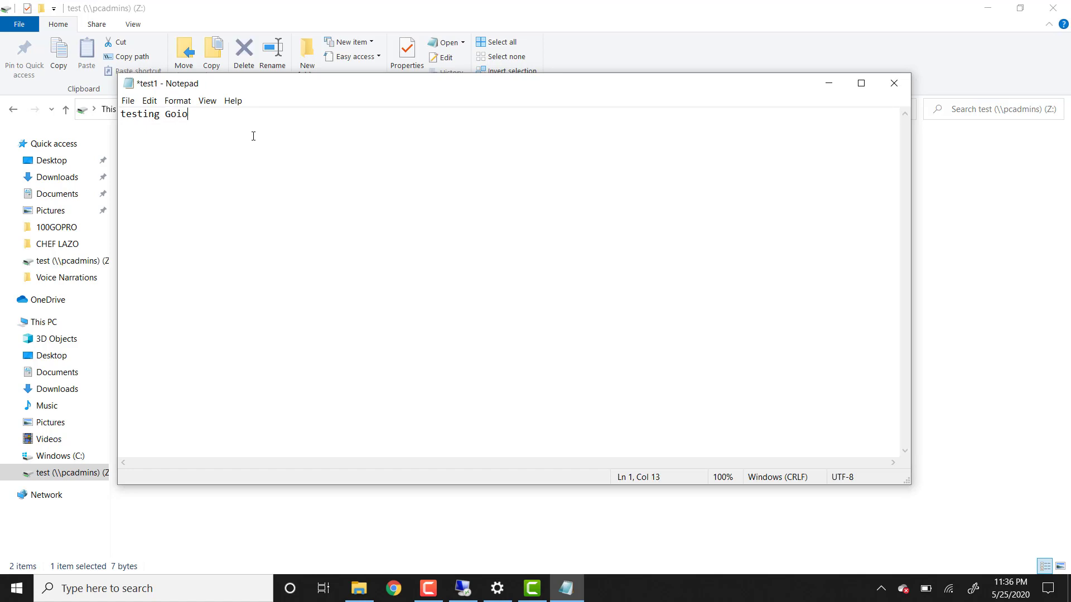
{"action": "key", "text": "BackSpace"}
{"action": "key", "text": "BackSpace"}
{"action": "type", "text": "od afternoon"}
Try saving over test1.txt on Z:, dismiss the permission error, and close Notepad without saving
{"action": "left_click", "coordinate": [128, 100]}
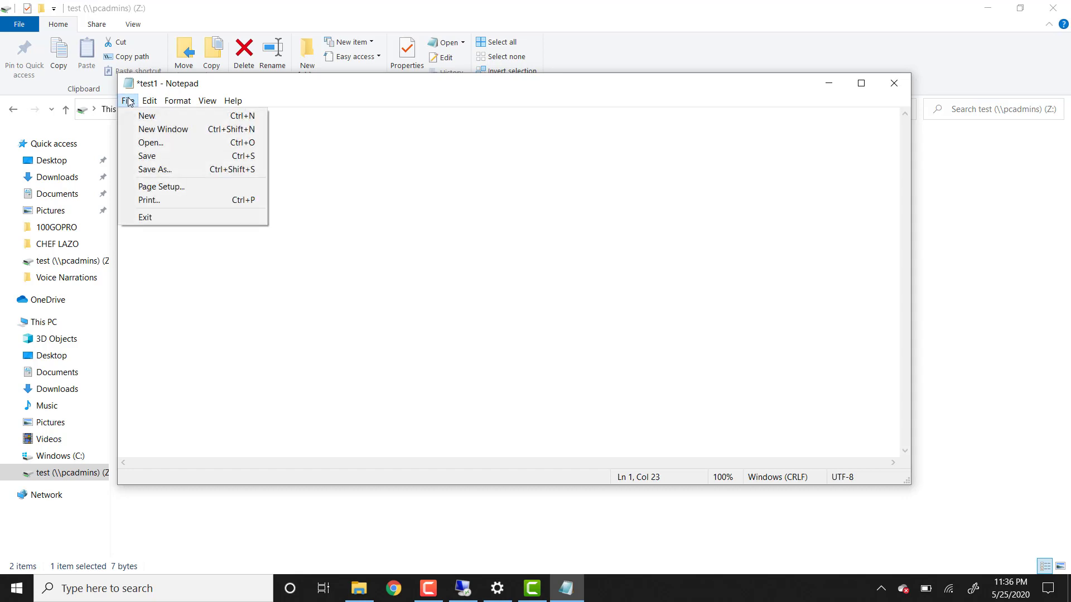
{"action": "left_click", "coordinate": [160, 159]}
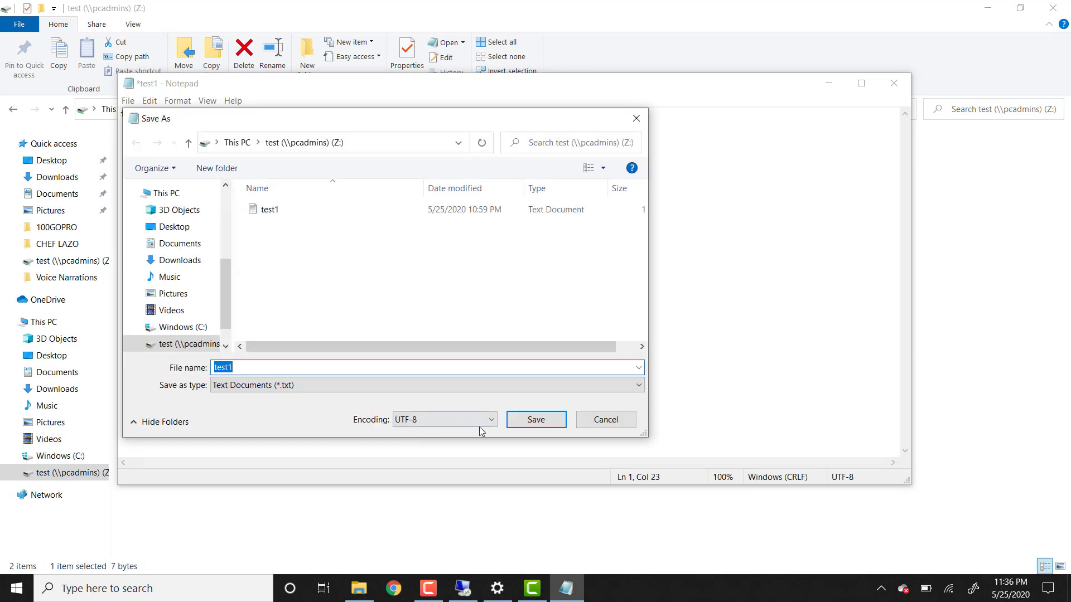
{"action": "left_click", "coordinate": [536, 421]}
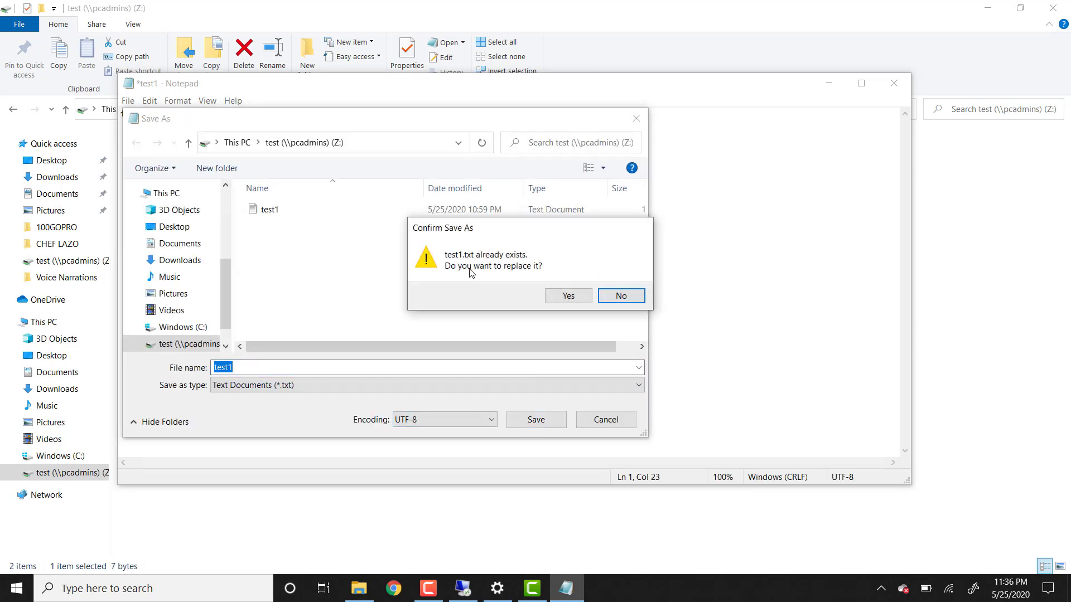
{"action": "left_click", "coordinate": [567, 298]}
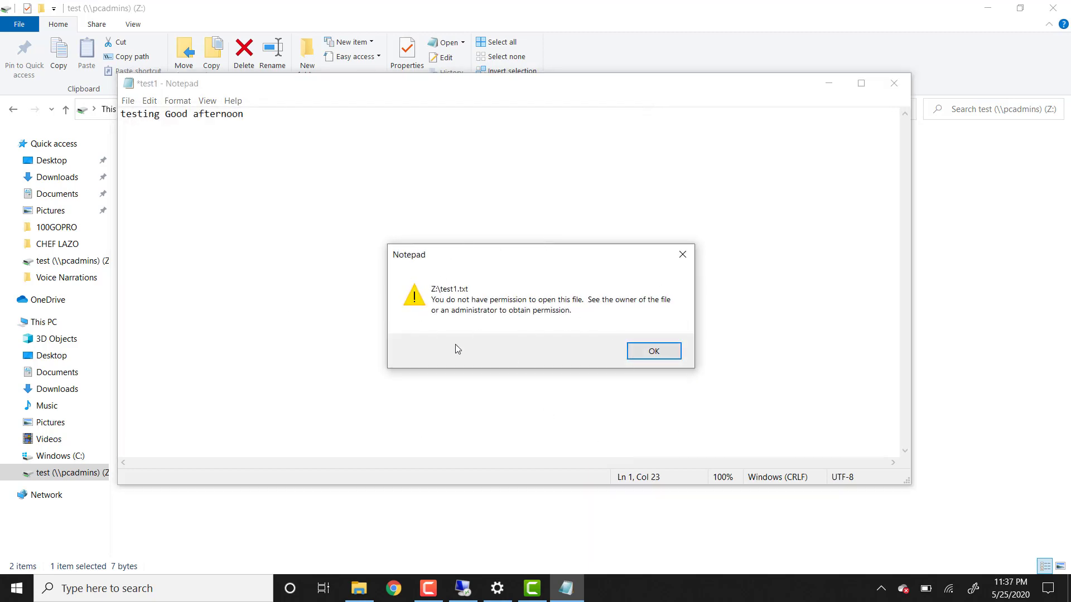
{"action": "left_click", "coordinate": [654, 351]}
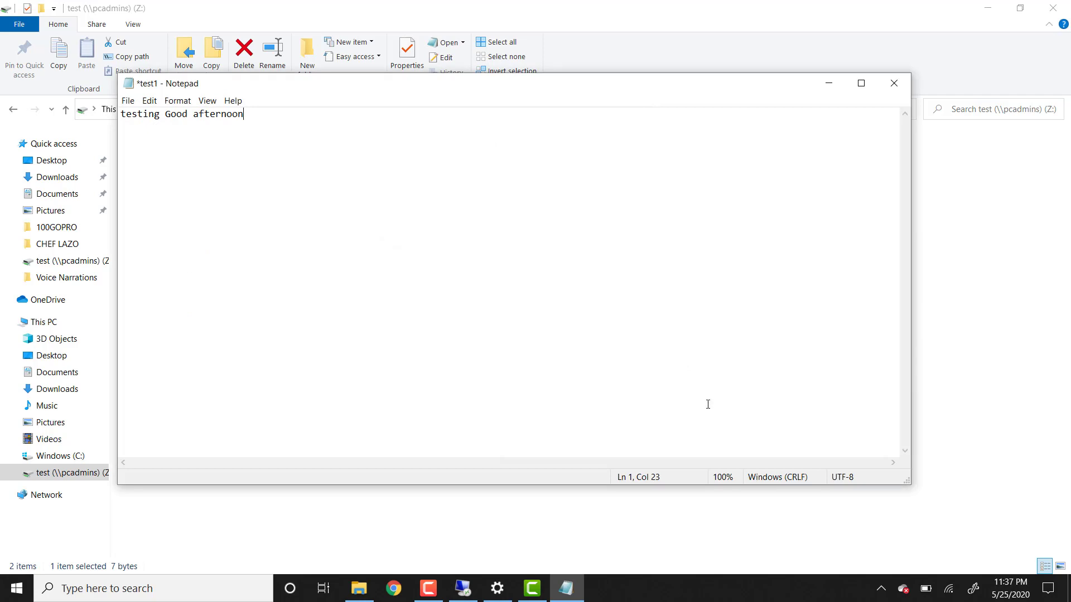
{"action": "left_click", "coordinate": [893, 83]}
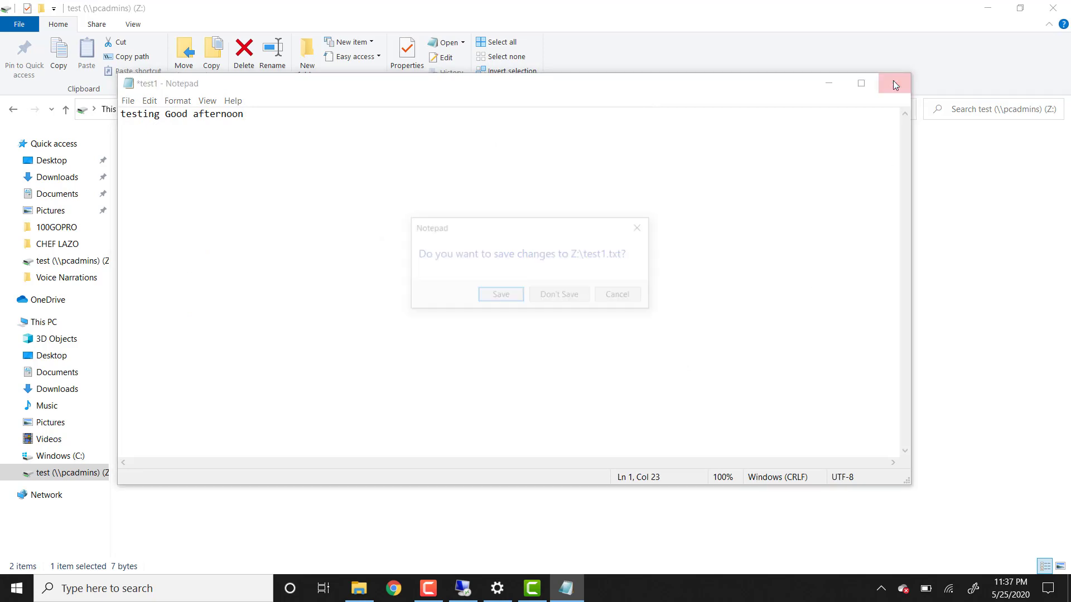
{"action": "left_click", "coordinate": [559, 301]}
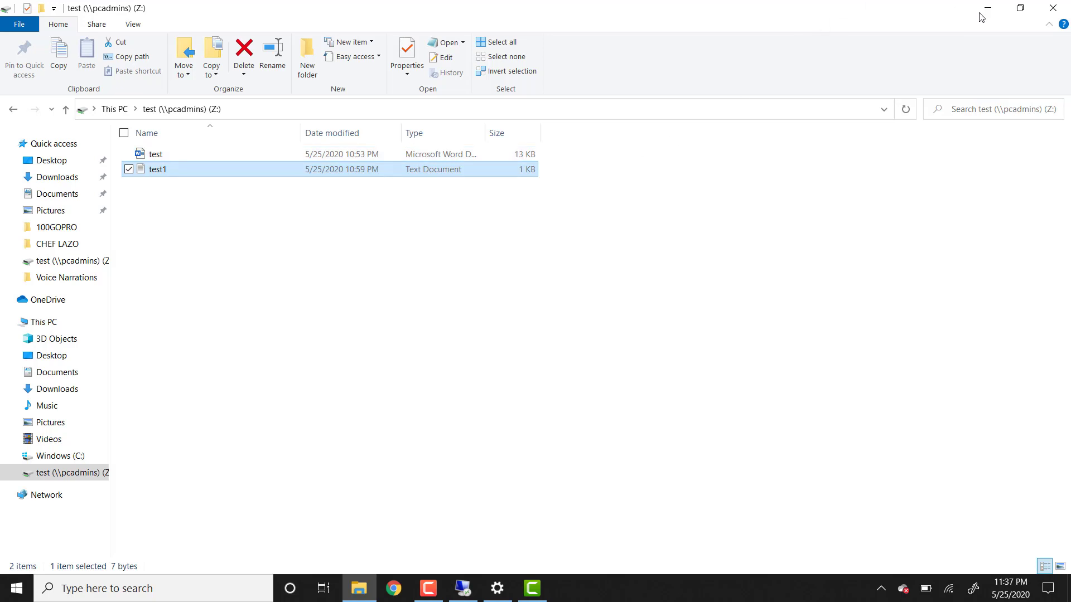
Close the File Explorer window showing mapped drive Z: to return to the desktop
{"action": "left_click", "coordinate": [1050, 8]}
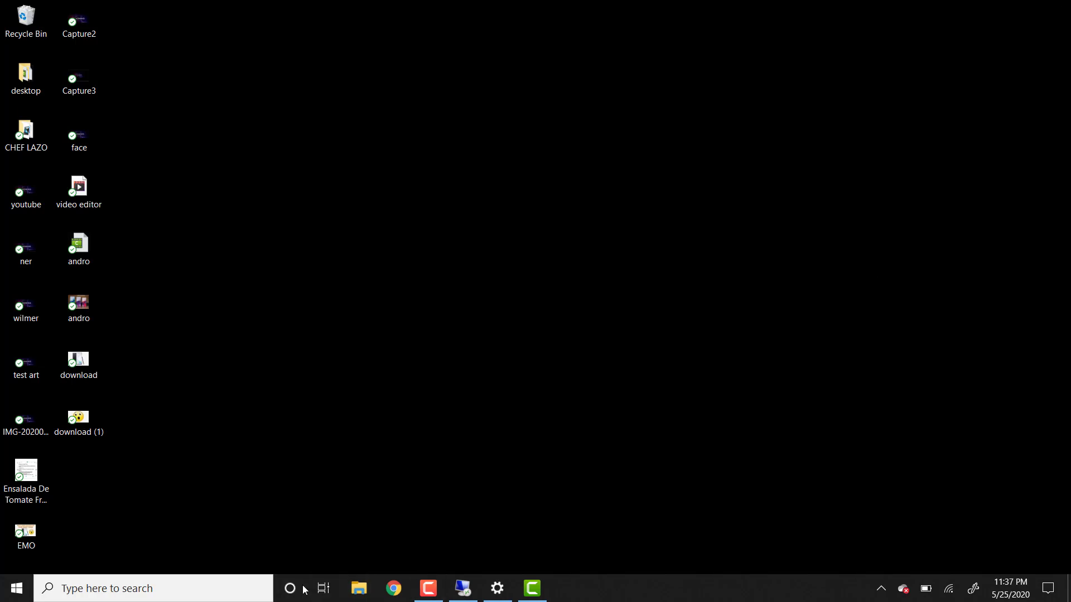
{"action": "left_click", "coordinate": [428, 588]}
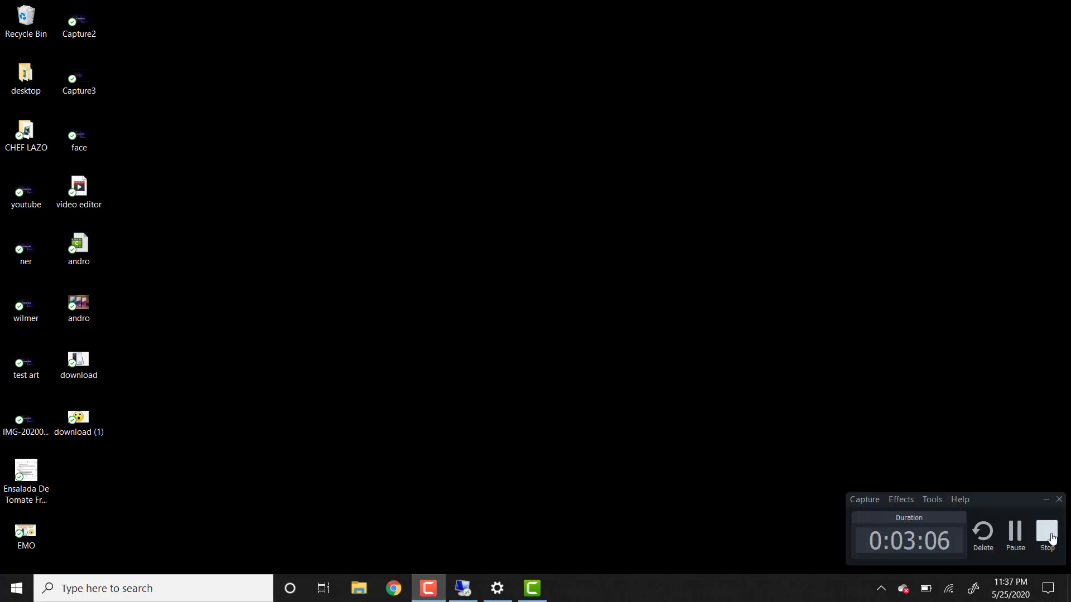